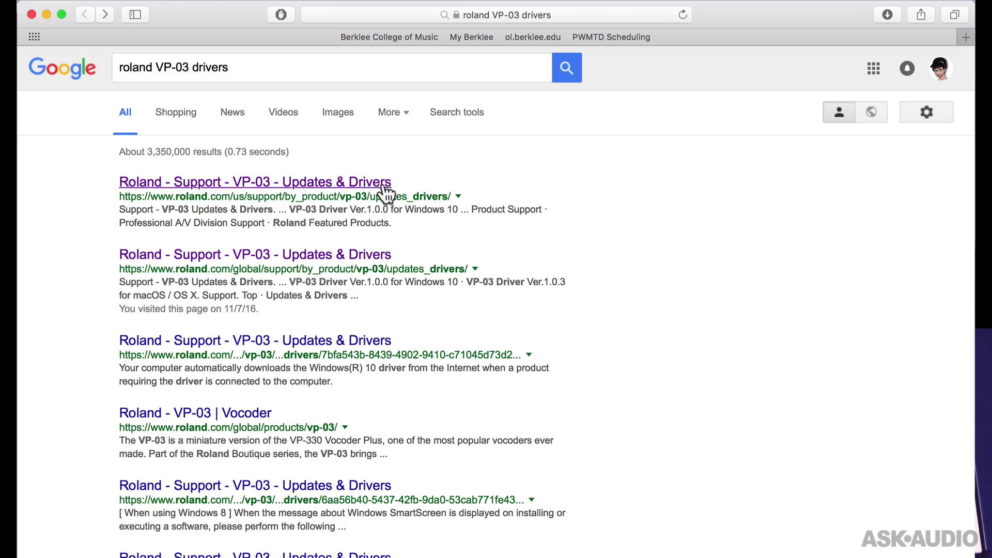
# Open the Roland VP-03 Driver Ver.1.0.3 for macOS page from the Updates & Drivers section
pyautogui.click(371, 182)
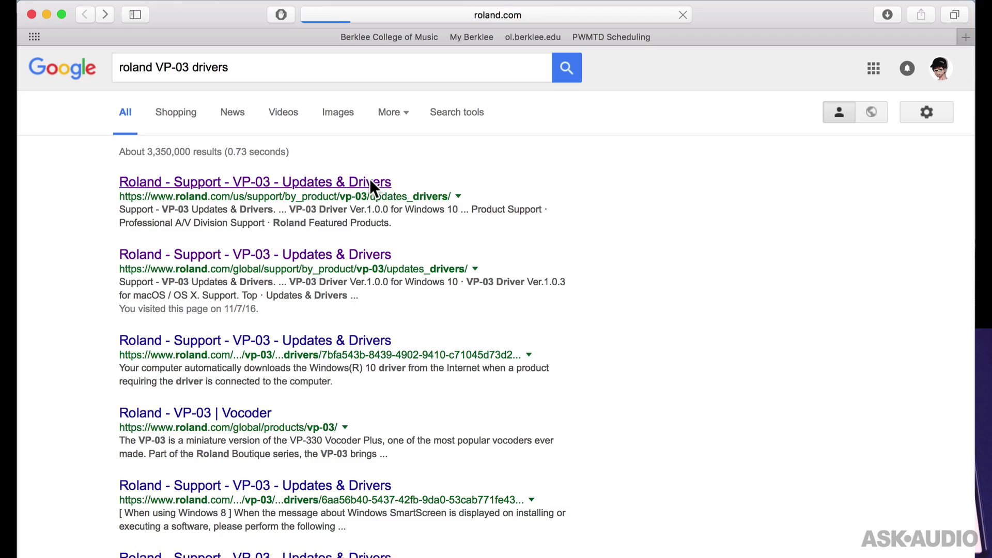
pyautogui.scroll(-6, 368, 286)
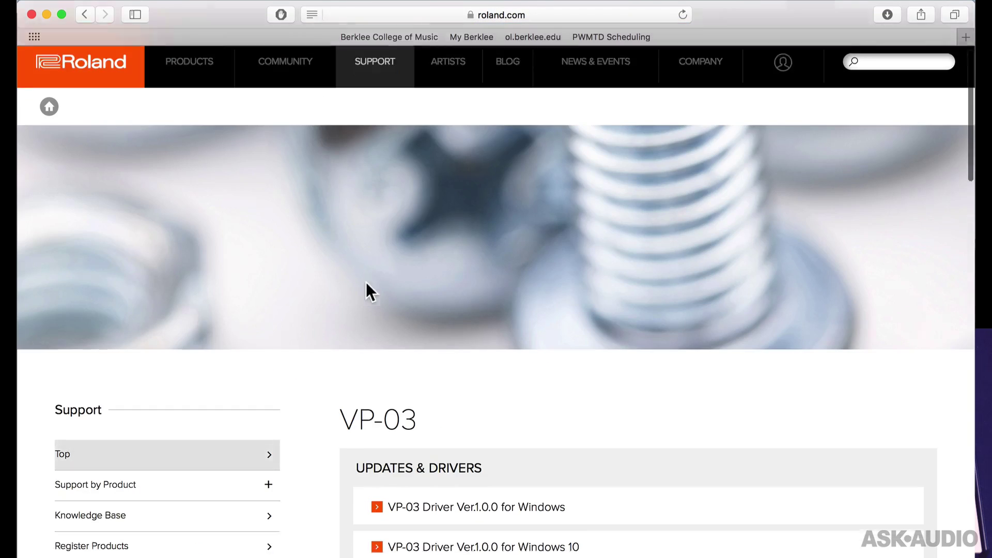
pyautogui.click(463, 326)
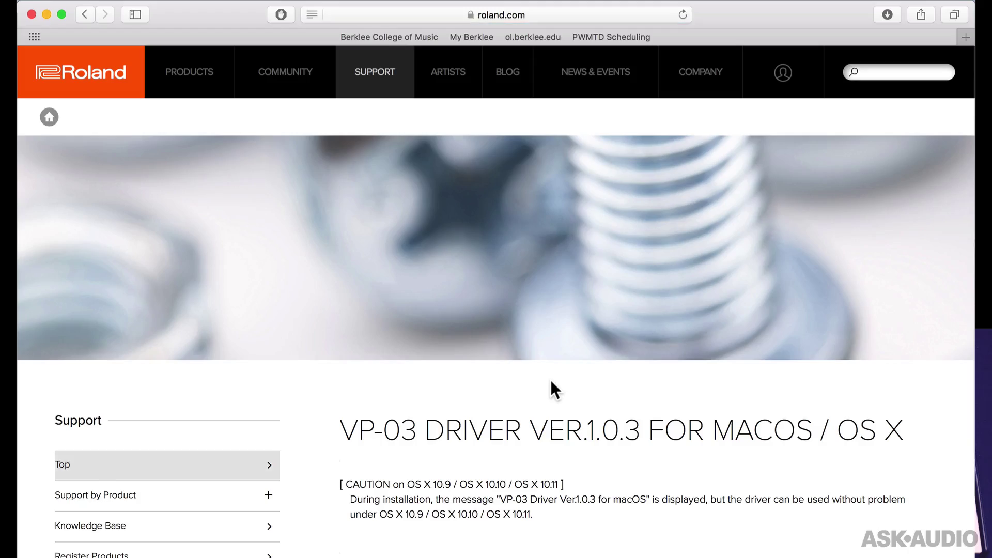
pyautogui.scroll(-8, 550, 388)
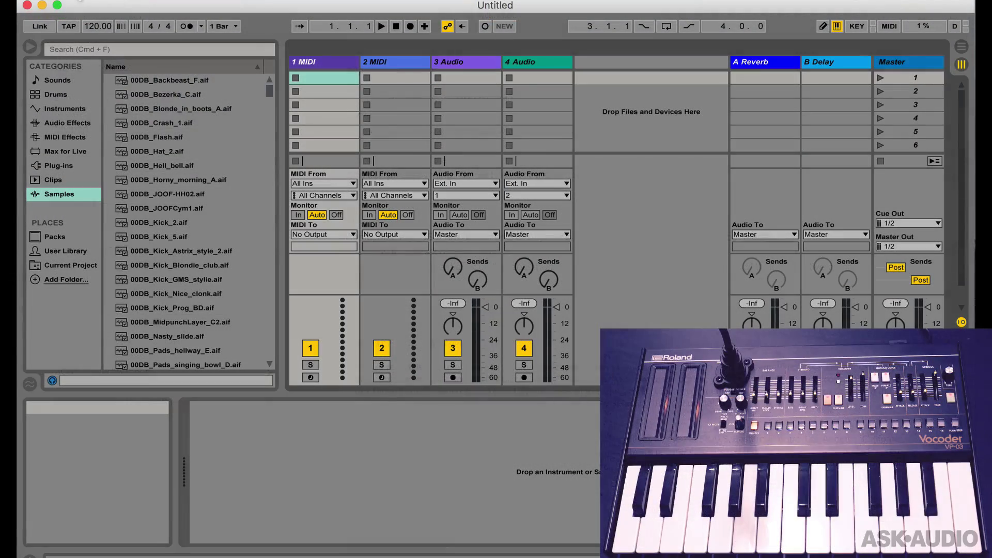
# Set Live's Audio Input Device to VP-03 (2 In, 6 Out) in the Audio preferences
pyautogui.click(78, 1)
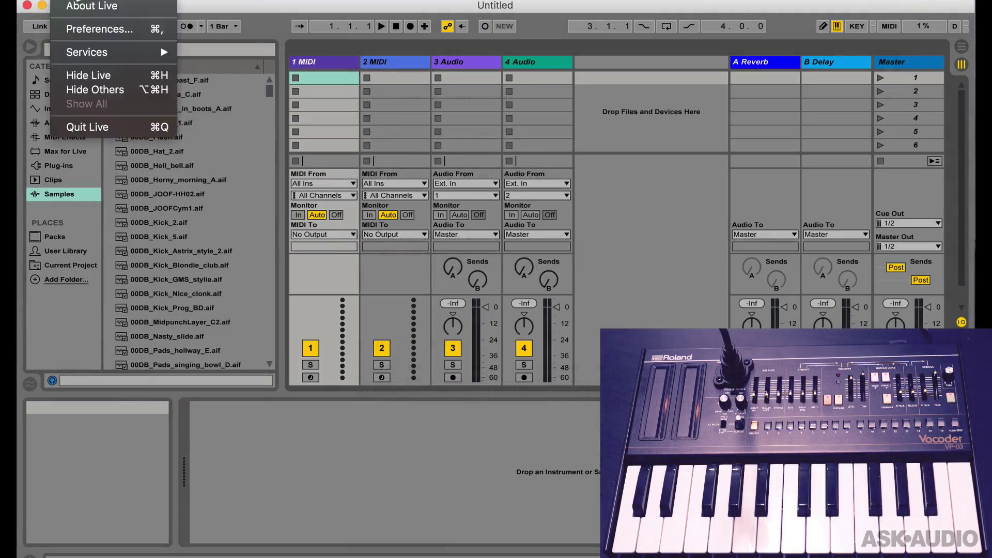
pyautogui.click(105, 30)
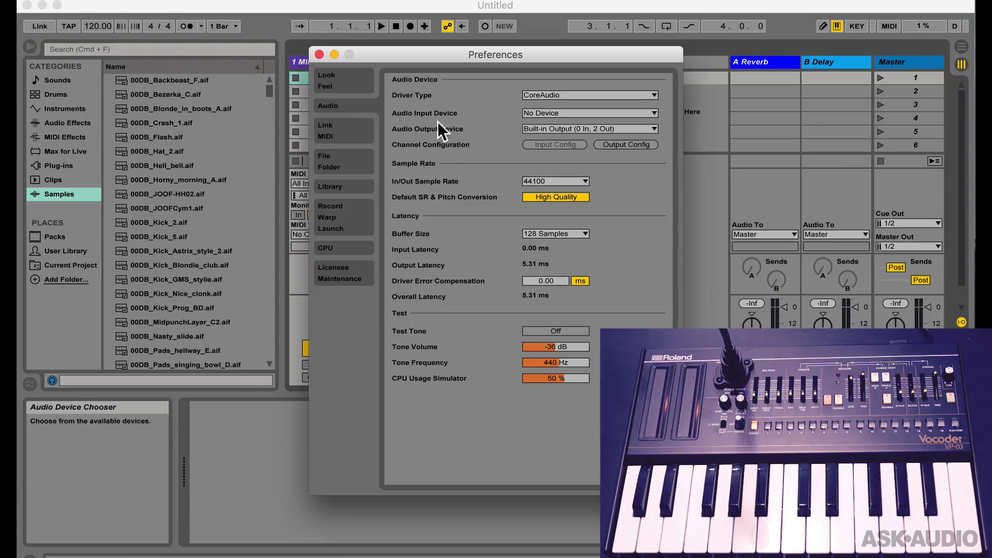
pyautogui.click(562, 111)
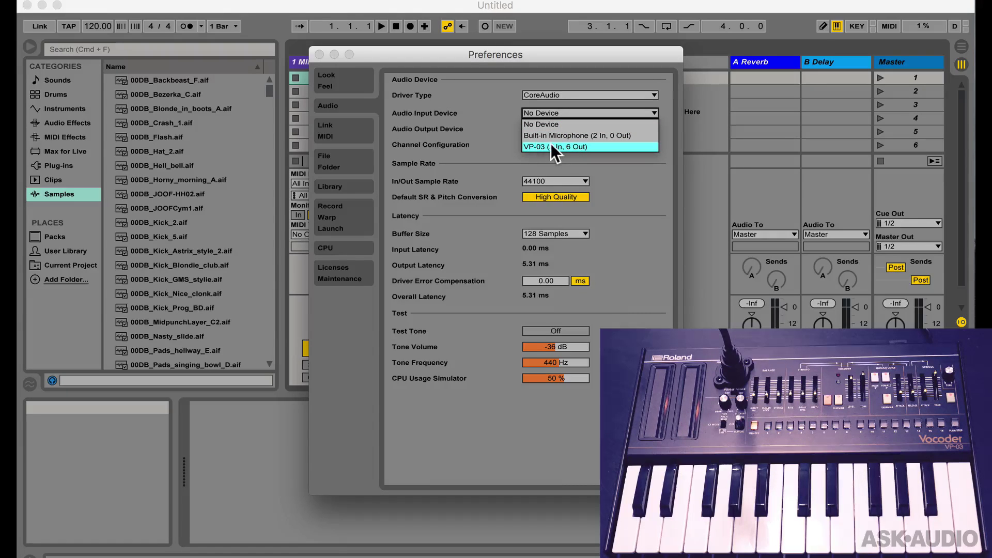
pyautogui.click(605, 145)
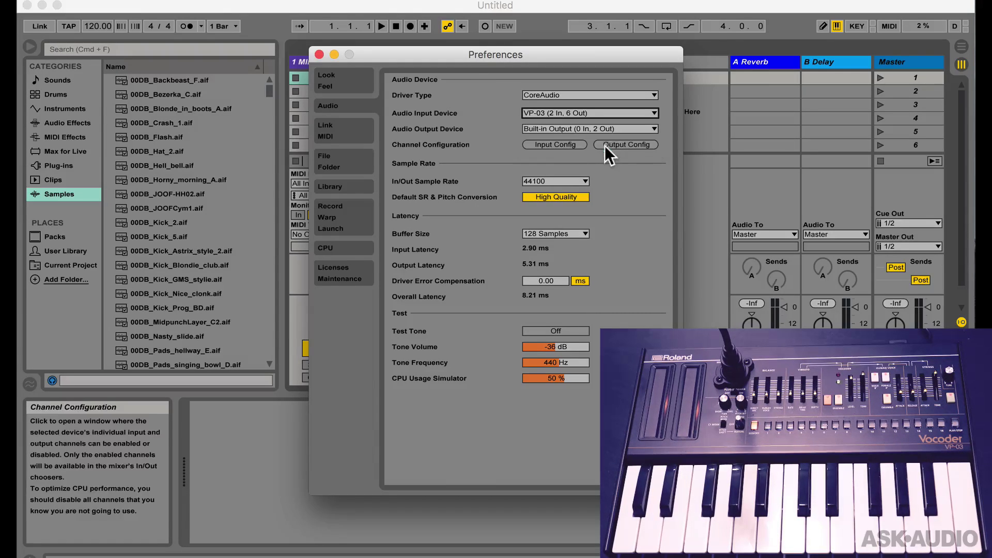
# Give track 3 Audio input channels 1/2, record-arm it, and set its monitoring to Auto
pyautogui.click(320, 54)
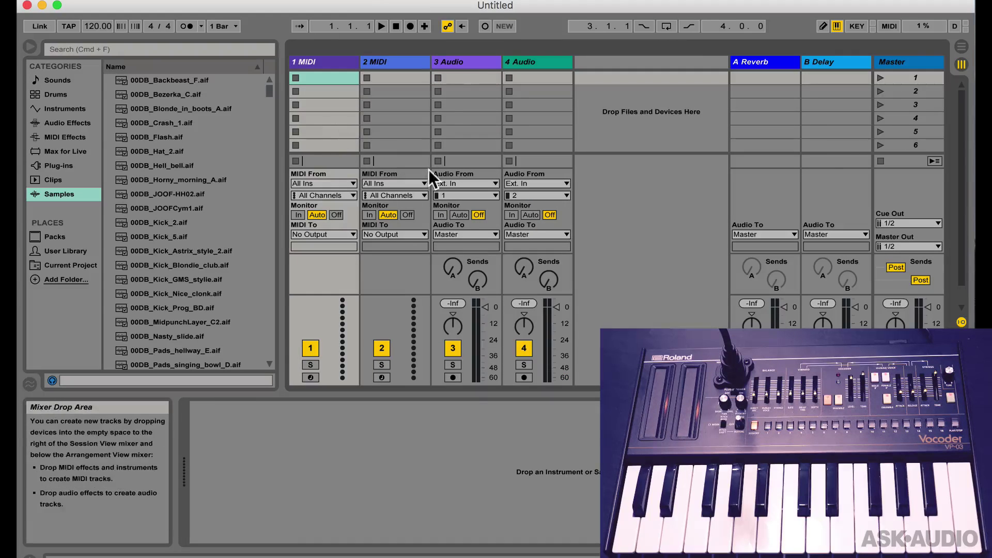
pyautogui.click(468, 61)
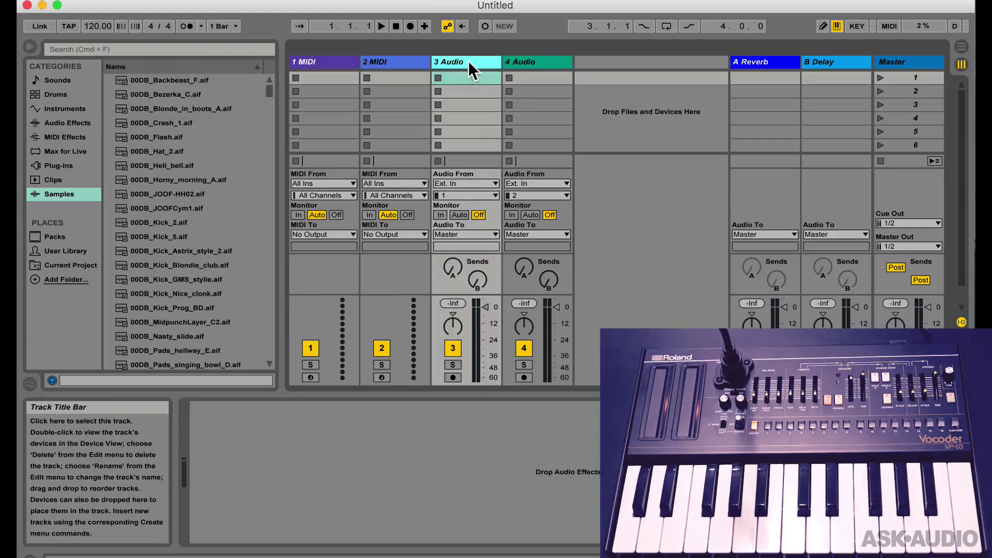
pyautogui.click(460, 192)
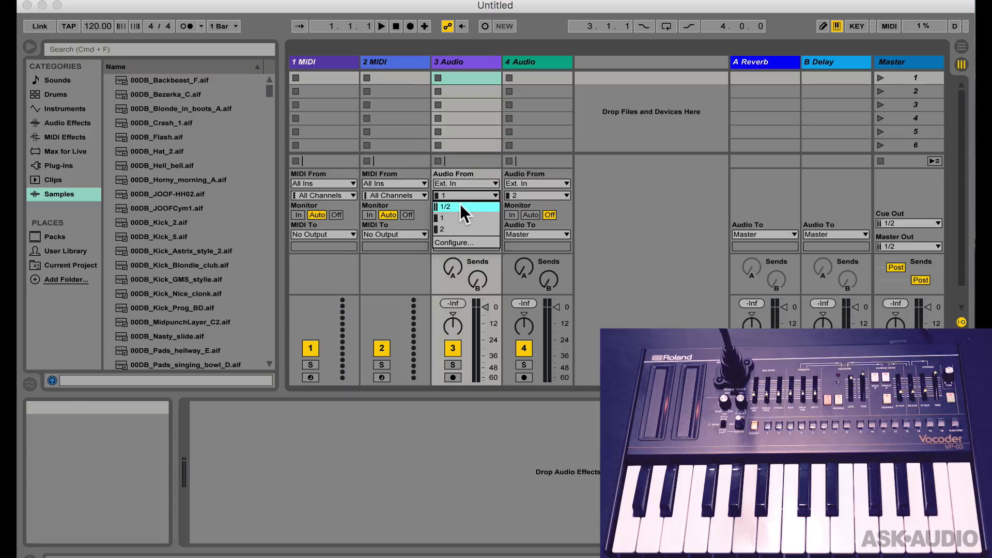
pyautogui.click(460, 205)
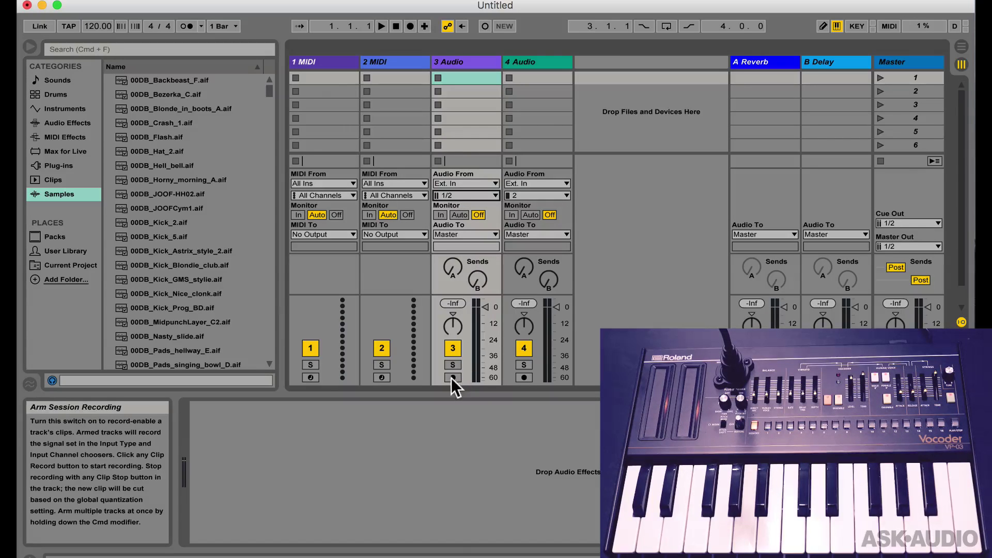
pyautogui.click(453, 377)
pyautogui.click(460, 215)
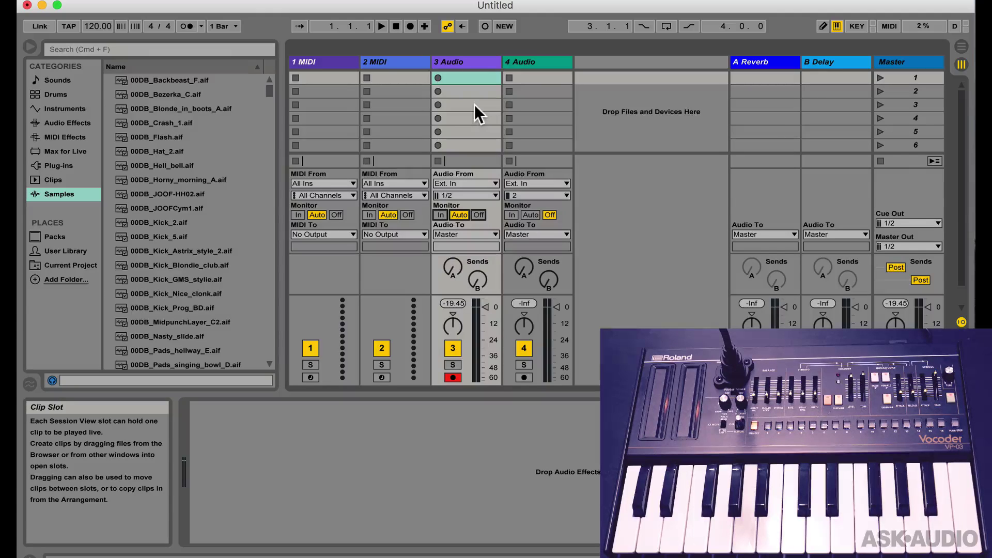
# Reopen the audio preferences and keep VP-03 as the audio input device
pyautogui.press('super+comma')
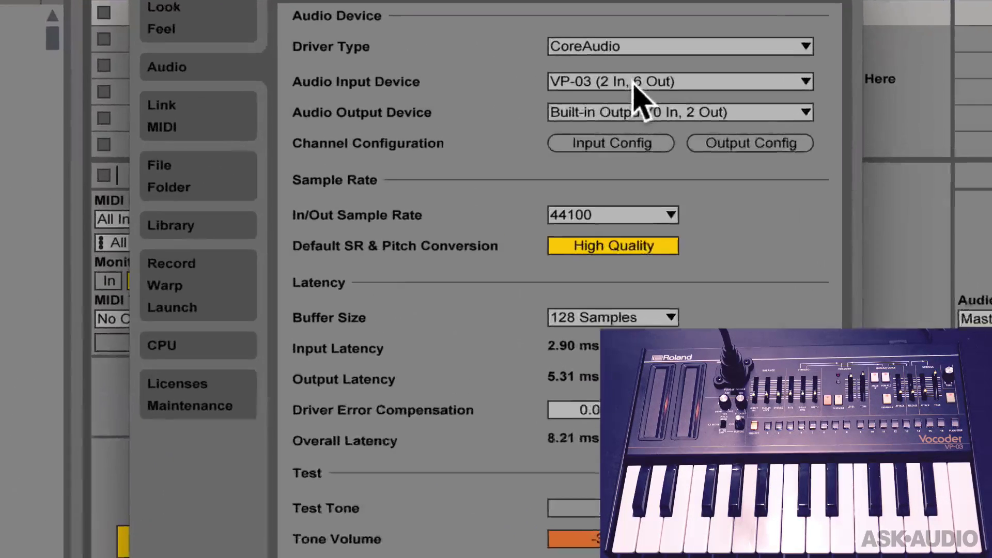
pyautogui.click(566, 114)
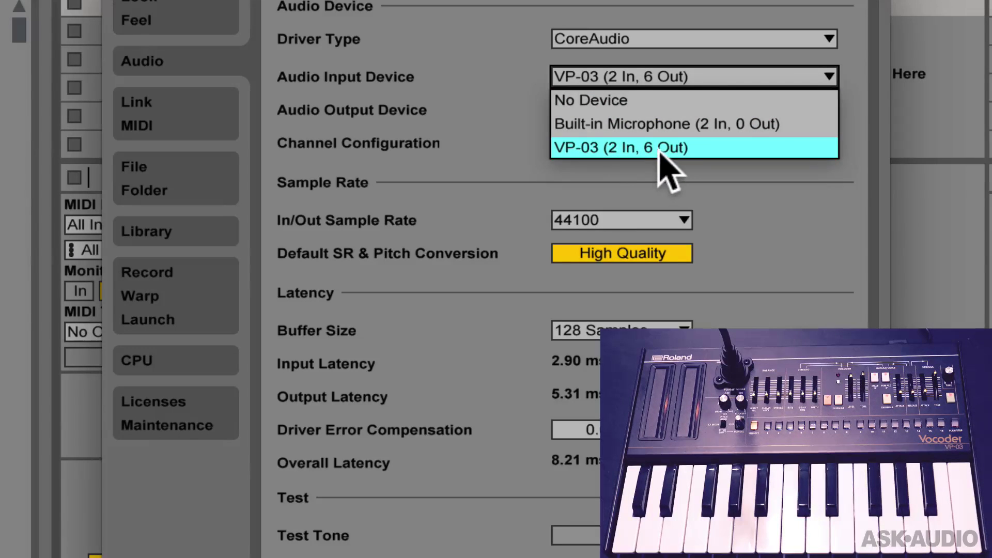
pyautogui.click(699, 167)
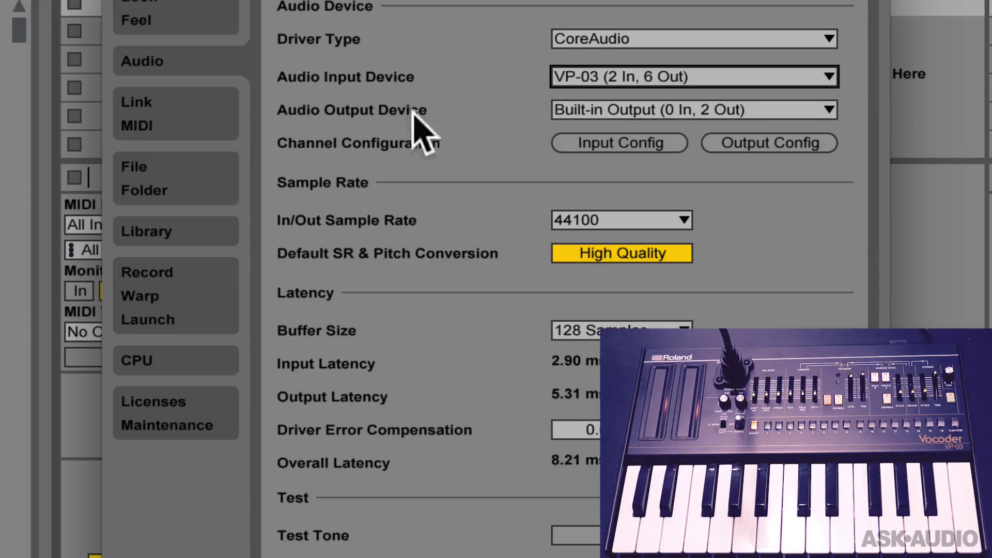
# Switch the audio output device to VP-03, then back to Built-in Output
pyautogui.click(631, 110)
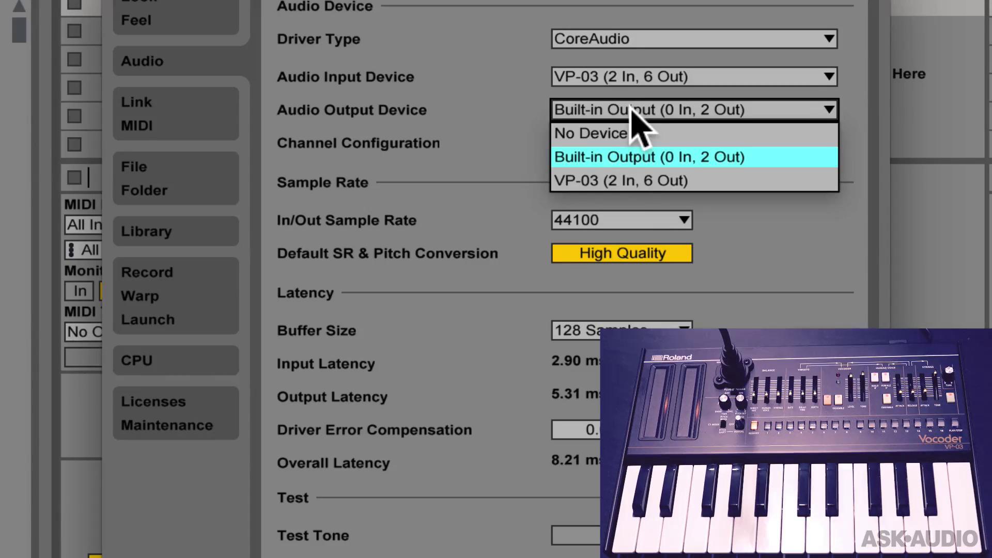
pyautogui.click(652, 180)
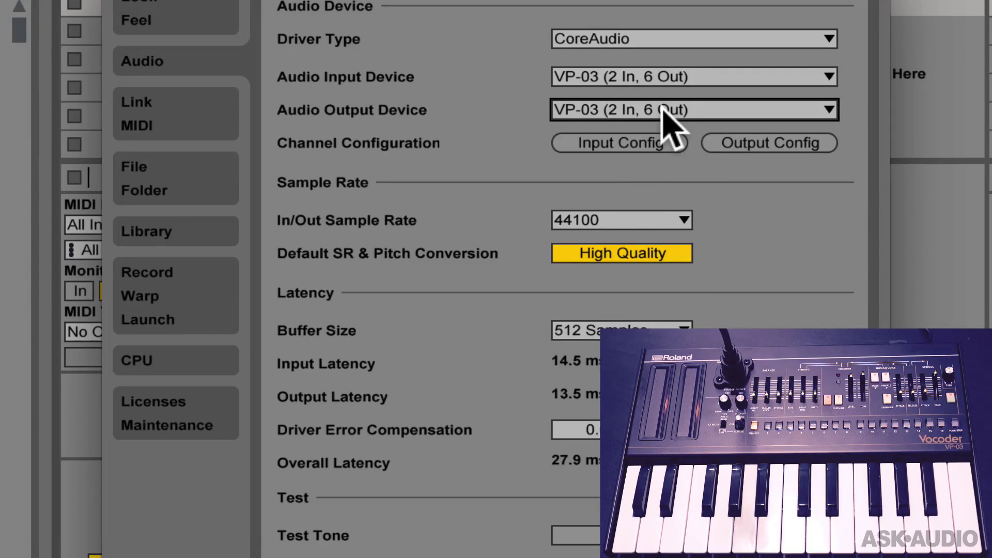
pyautogui.click(608, 112)
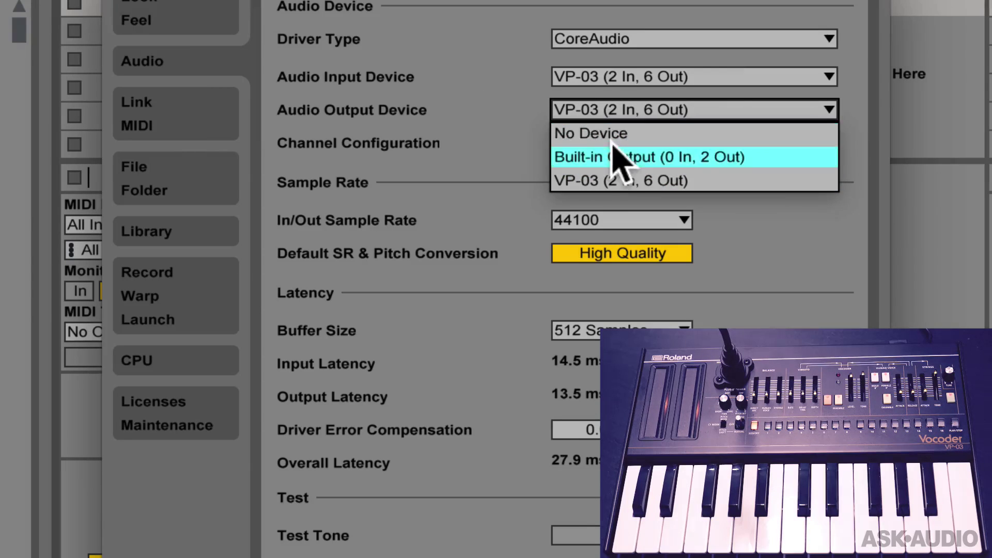
pyautogui.click(615, 156)
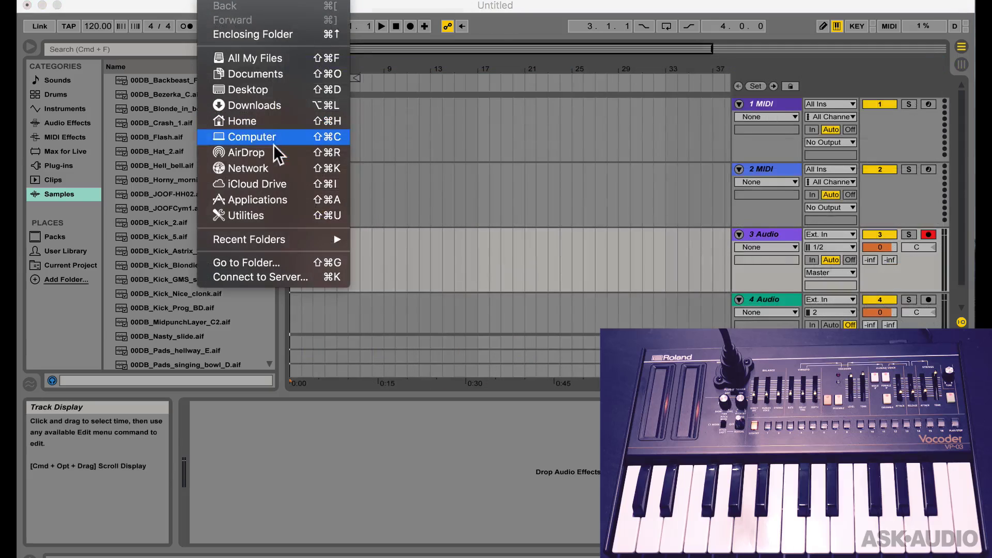
# Launch Audio MIDI Setup from Finder's Utilities folder
pyautogui.click(267, 215)
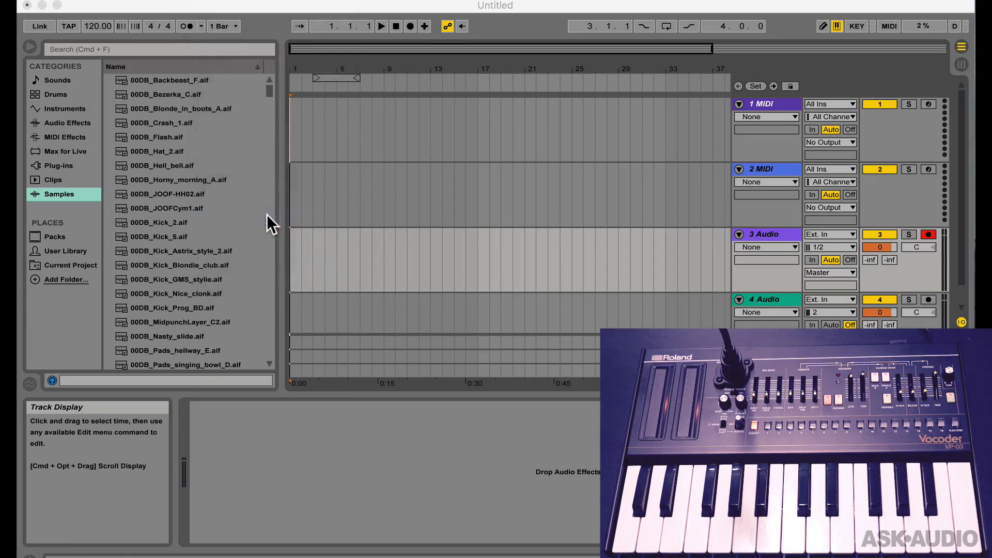
pyautogui.click(460, 216)
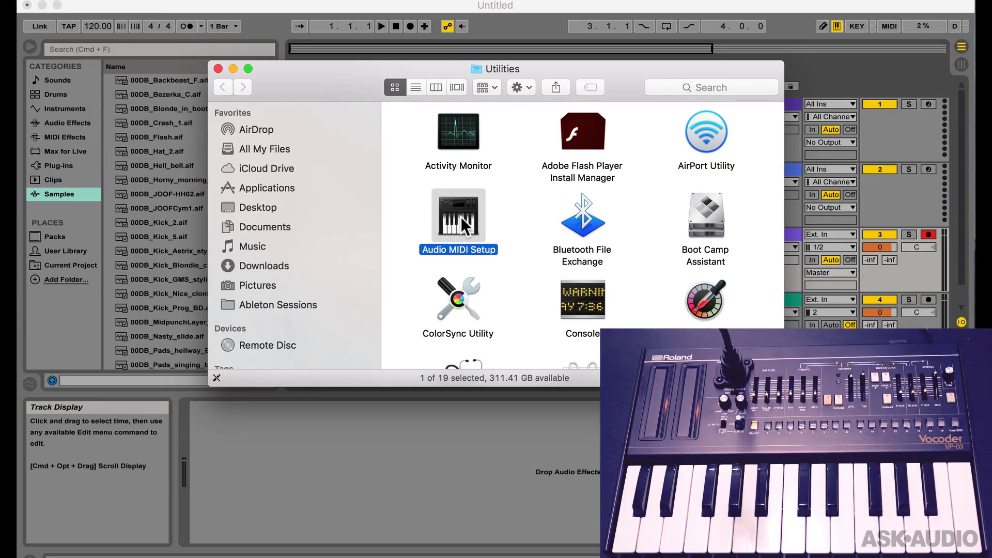
pyautogui.doubleClick(461, 216)
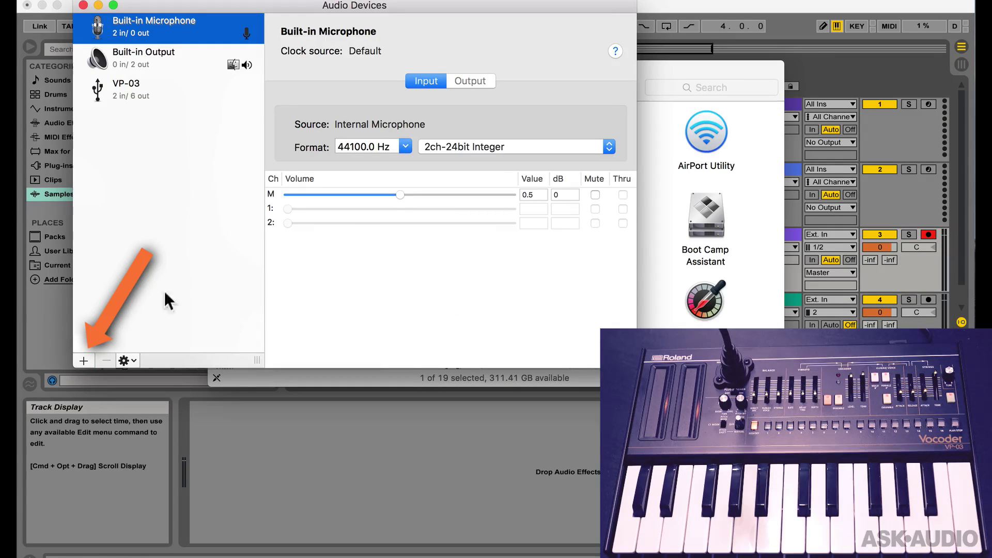
# Create a new Aggregate Device in Audio MIDI Setup and start renaming it
pyautogui.click(82, 359)
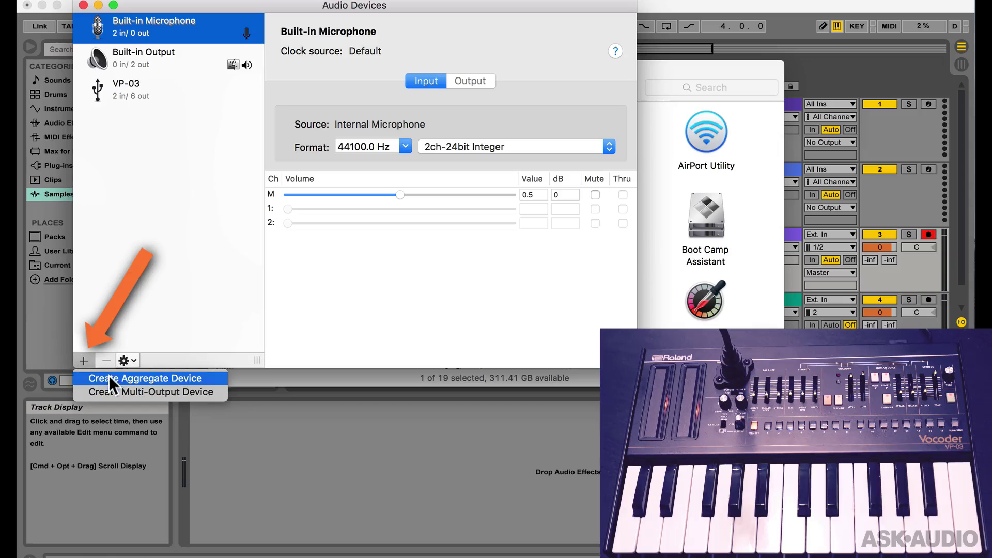
pyautogui.click(165, 376)
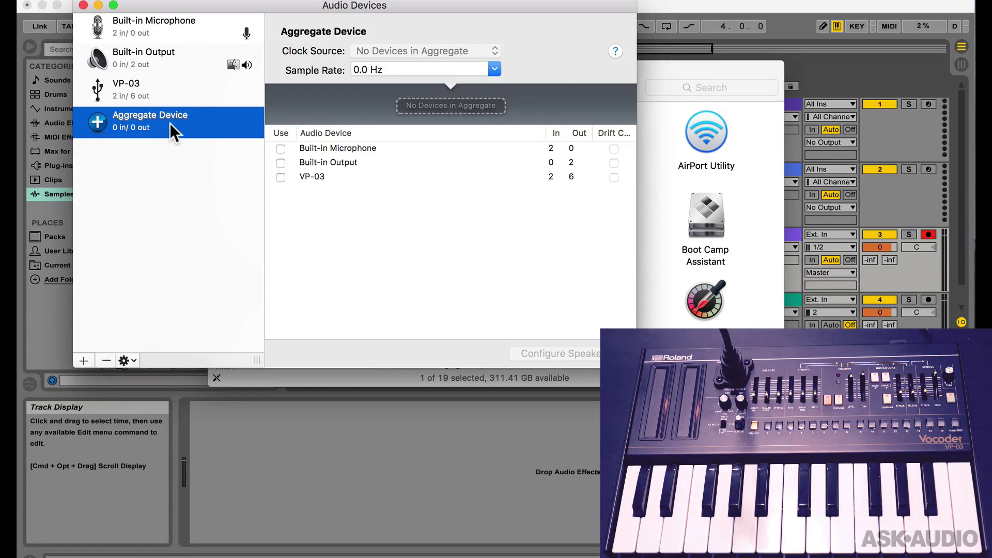
pyautogui.doubleClick(238, 115)
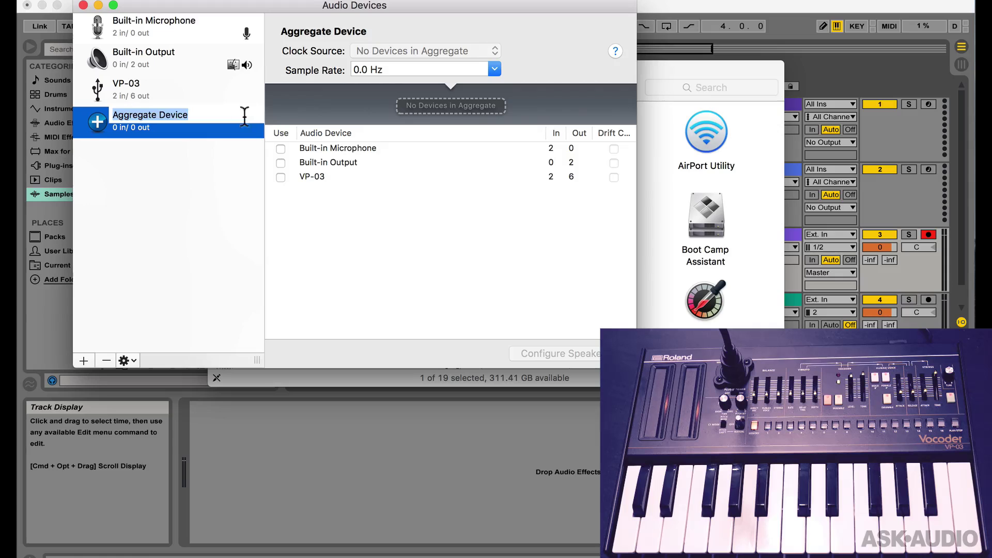
# Include Built-in Output and VP-03 in the Aggregate Device, then select it
pyautogui.click(315, 156)
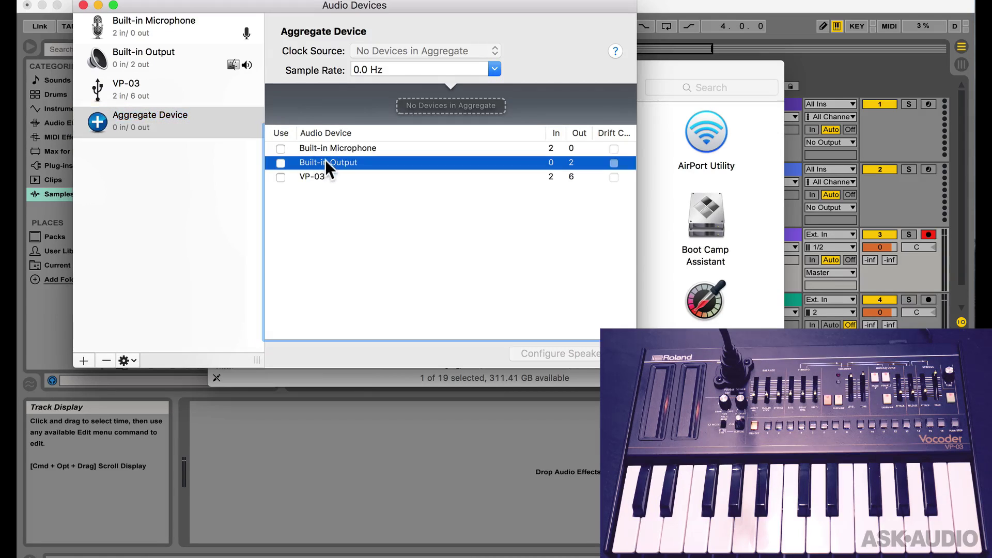
pyautogui.click(279, 161)
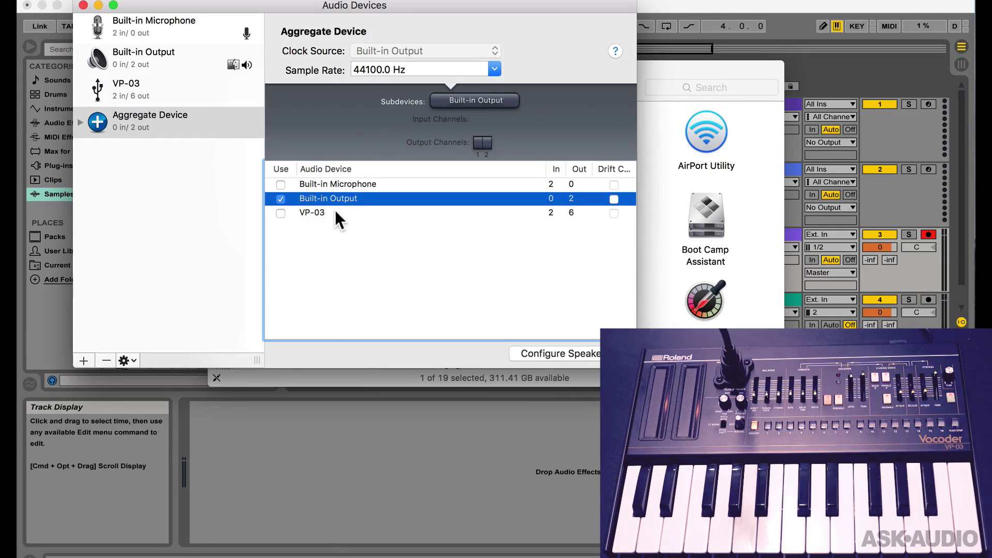
pyautogui.click(309, 212)
pyautogui.click(279, 213)
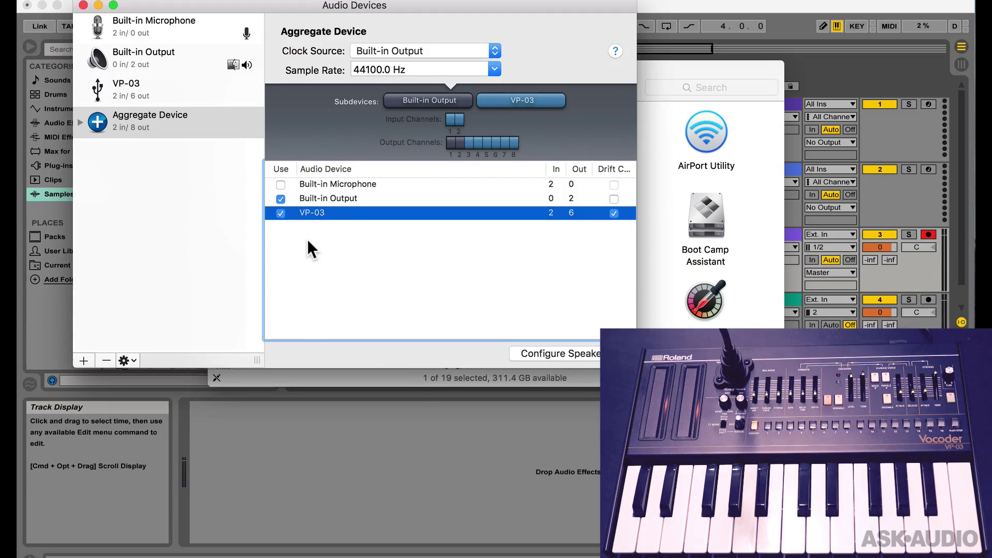
pyautogui.click(165, 120)
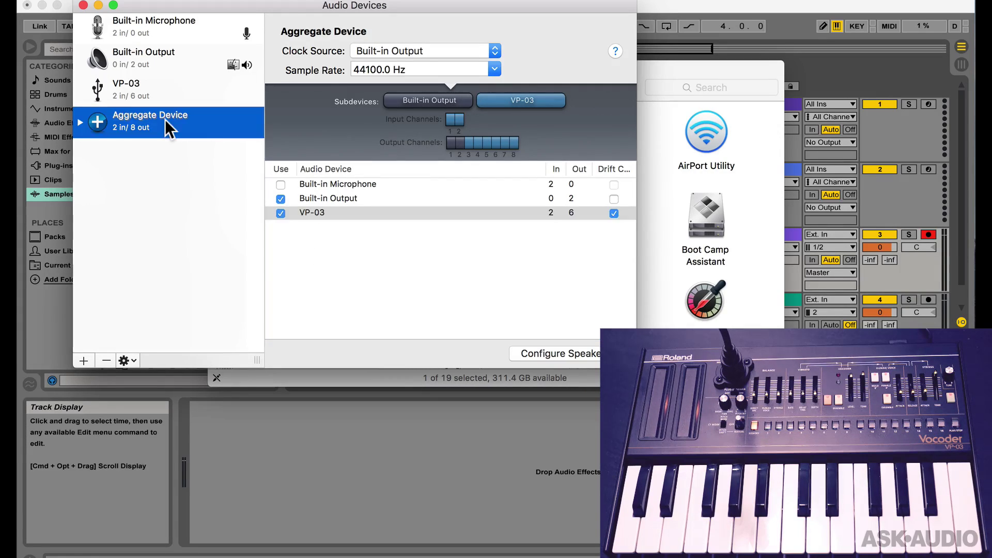
# Quit Audio MIDI Setup, recheck Live's VP-03 input, then quit Live without saving the untitled set
pyautogui.press('super+q')
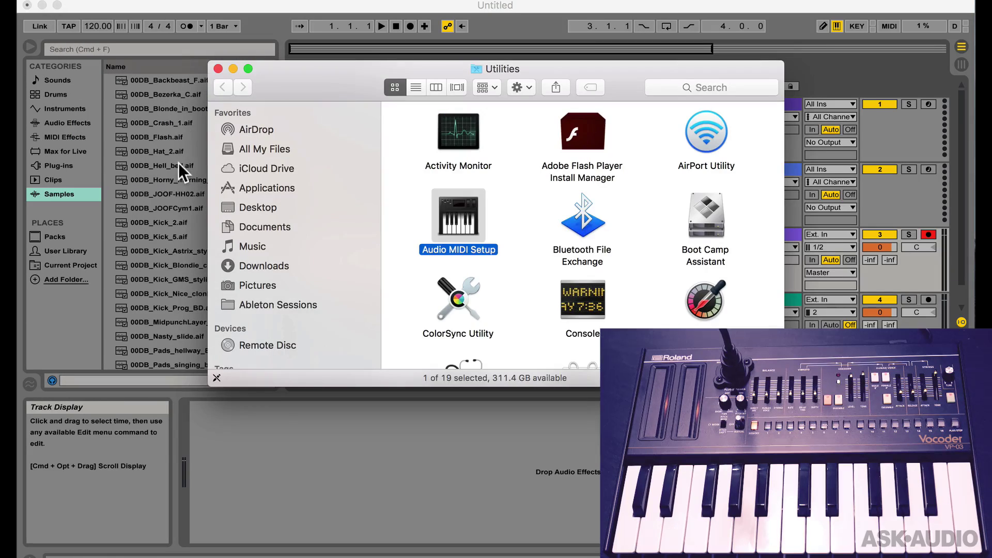
pyautogui.click(178, 162)
pyautogui.press('Tab')
pyautogui.press('super+comma')
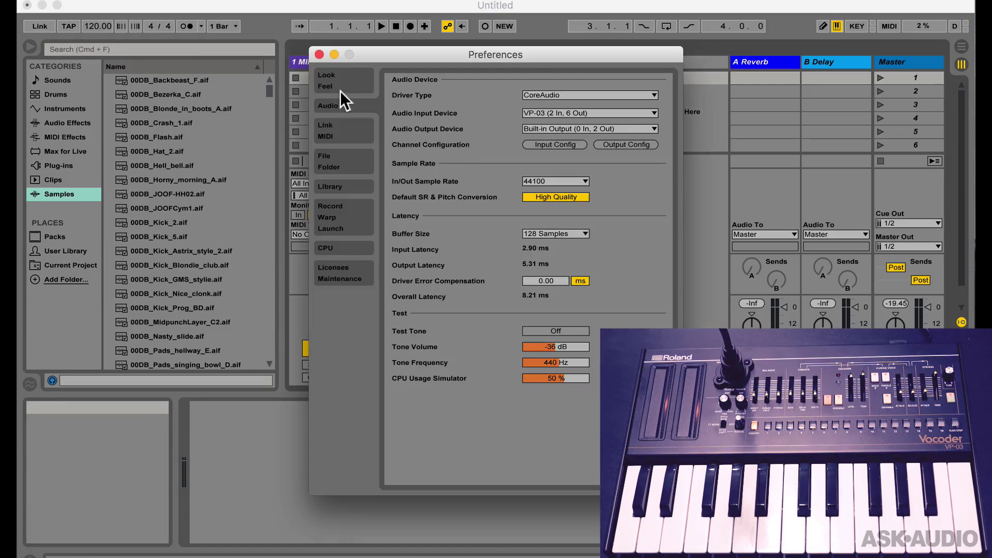
pyautogui.click(557, 107)
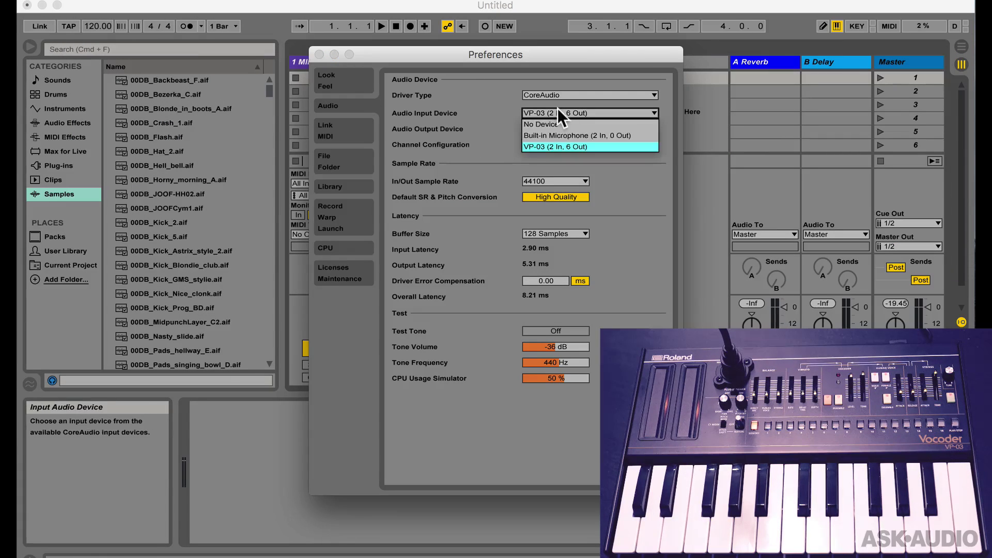
pyautogui.click(527, 144)
pyautogui.press('Escape')
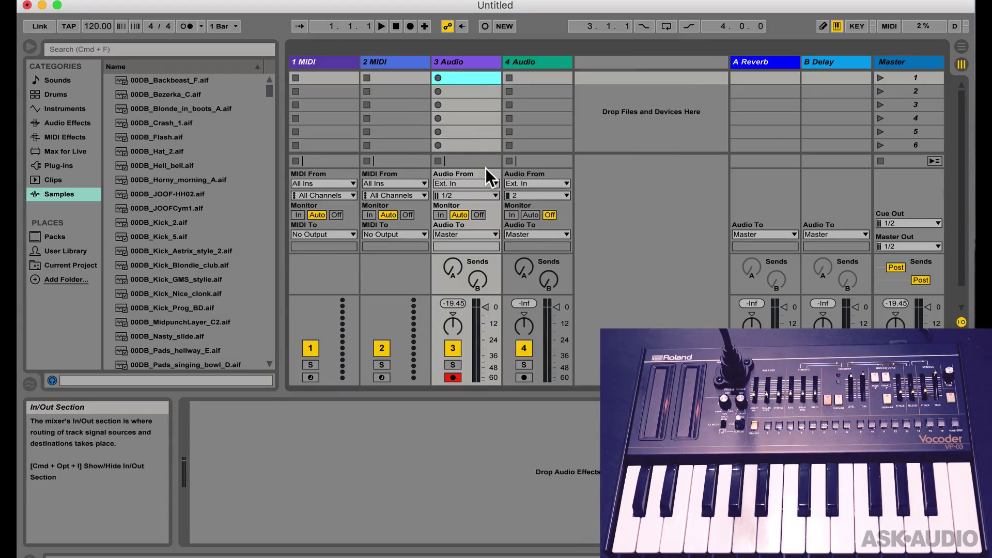
pyautogui.press('super+q')
pyautogui.click(375, 302)
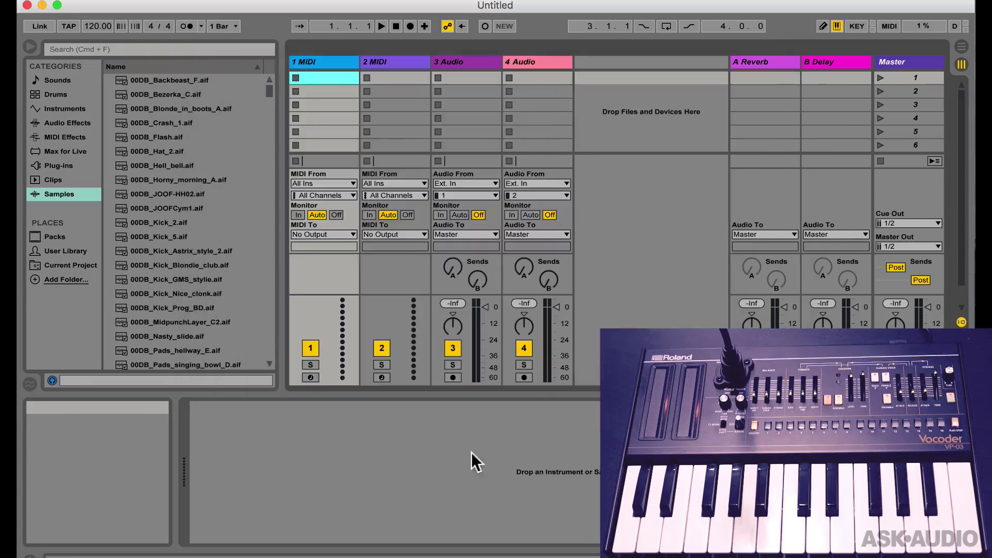
# Set Live's audio input and output to Aggregate Device and confirm the Output Config
pyautogui.press('super+comma')
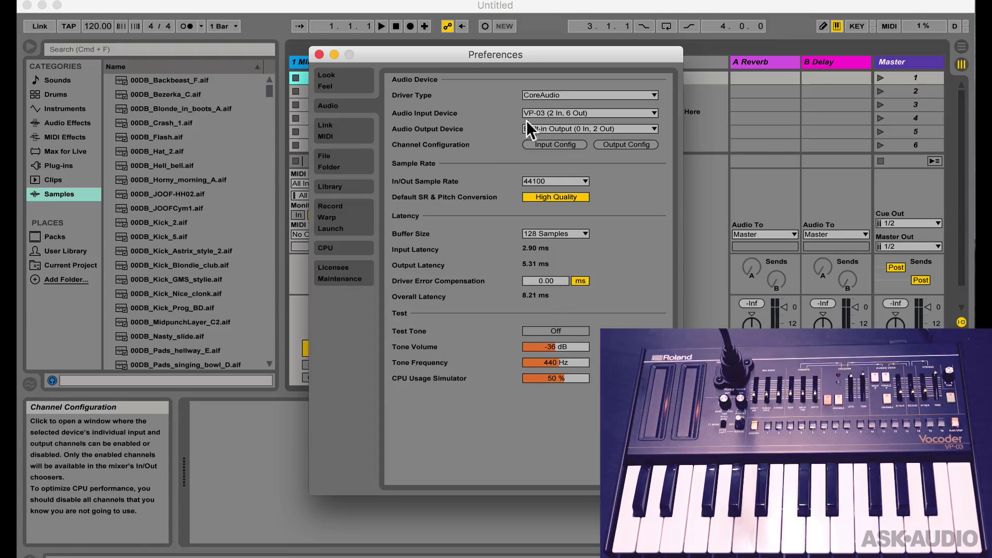
pyautogui.click(551, 114)
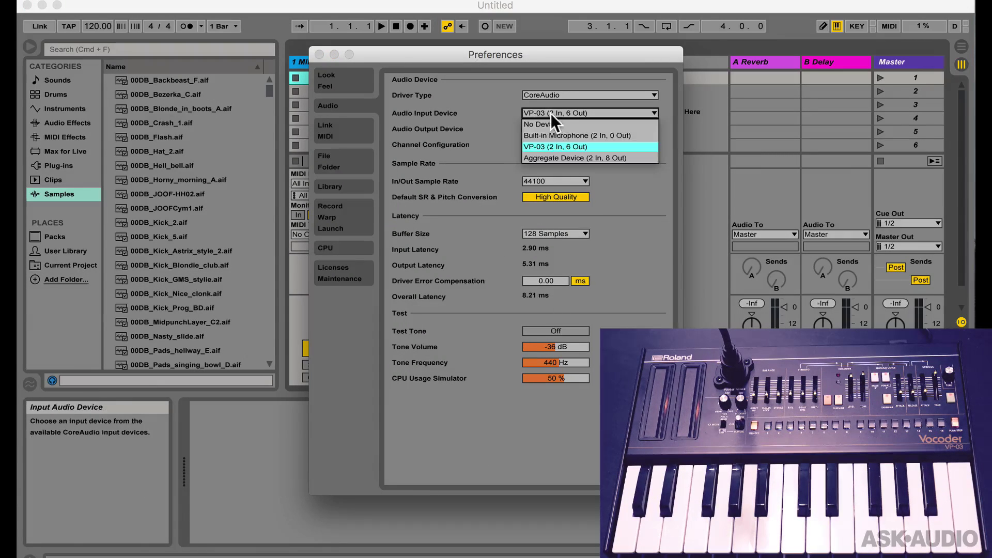
pyautogui.click(560, 156)
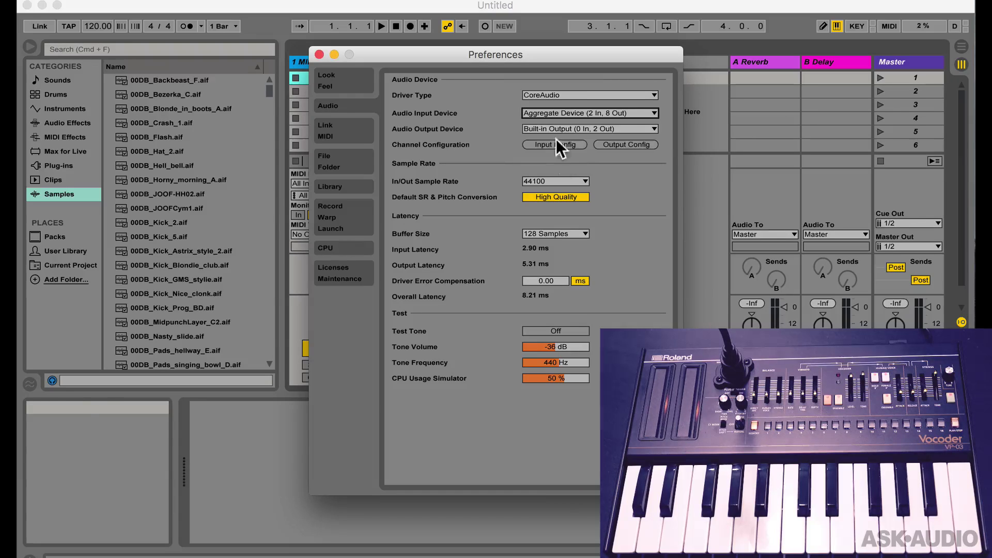
pyautogui.click(554, 127)
pyautogui.click(556, 173)
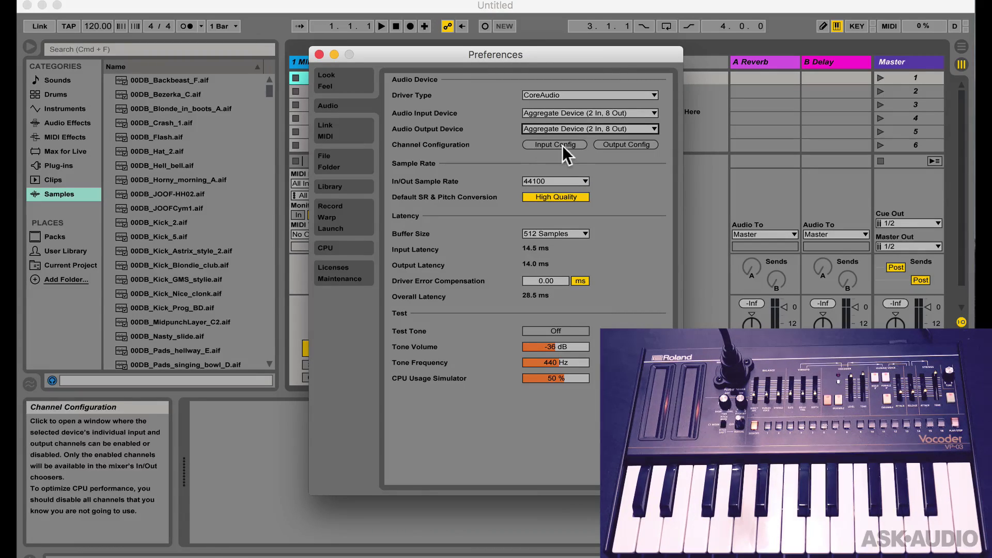
pyautogui.click(622, 141)
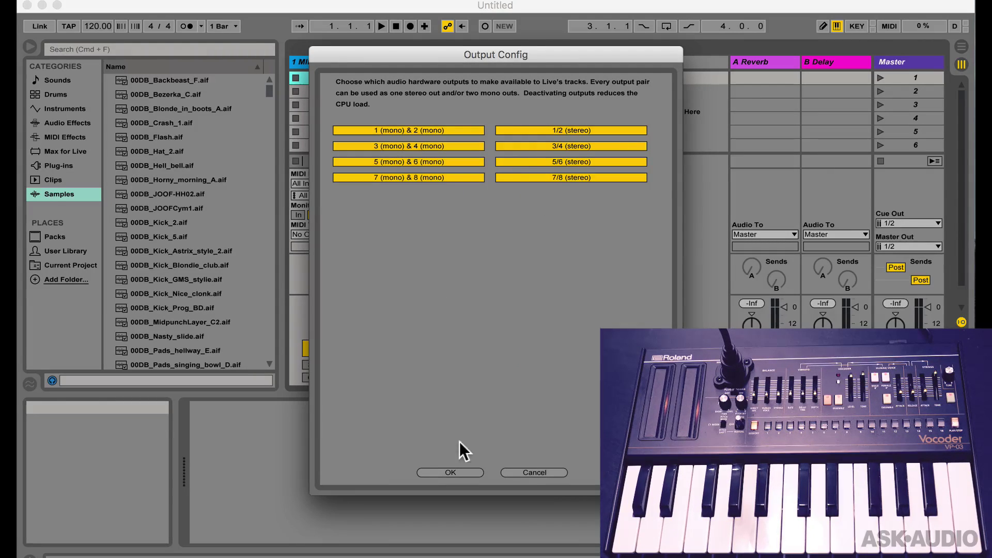
pyautogui.click(449, 471)
# Set track 3 Audio to input 1/2, arm it, and switch monitoring to Auto
pyautogui.press('Escape')
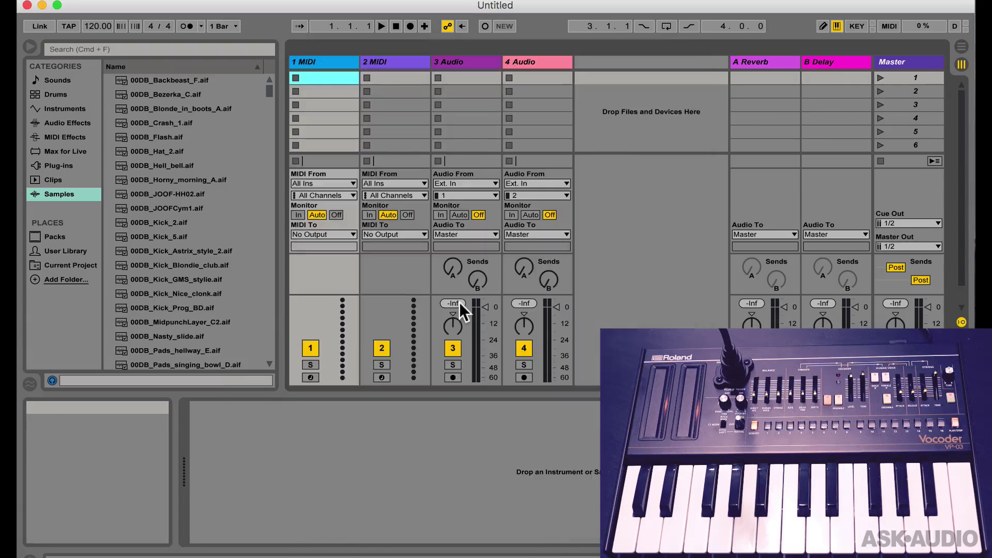
pyautogui.click(476, 64)
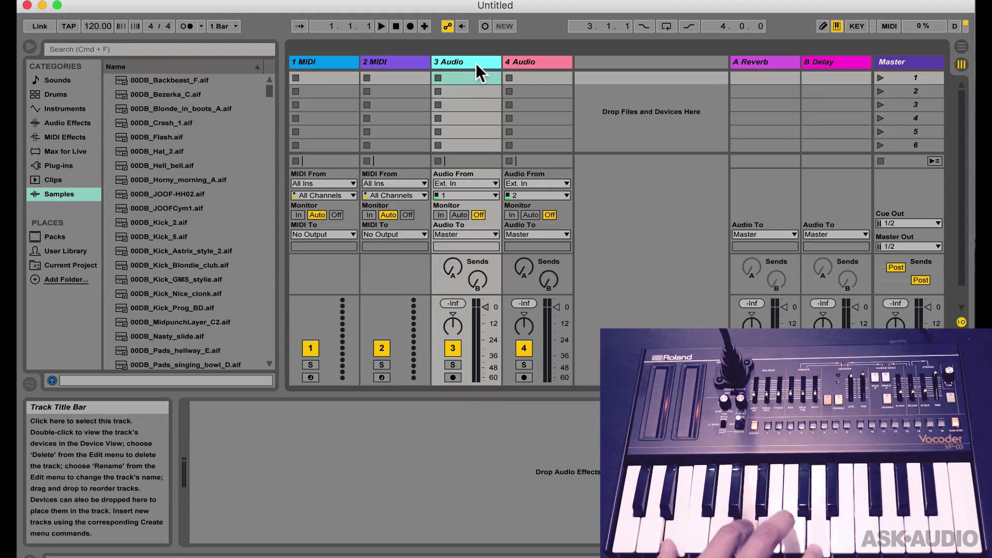
pyautogui.click(460, 193)
pyautogui.click(457, 203)
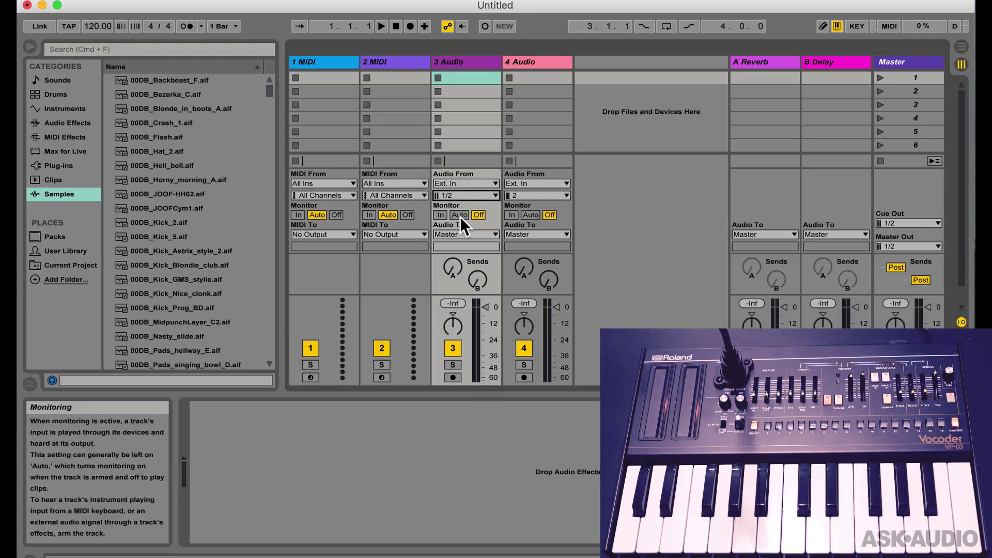
pyautogui.click(453, 378)
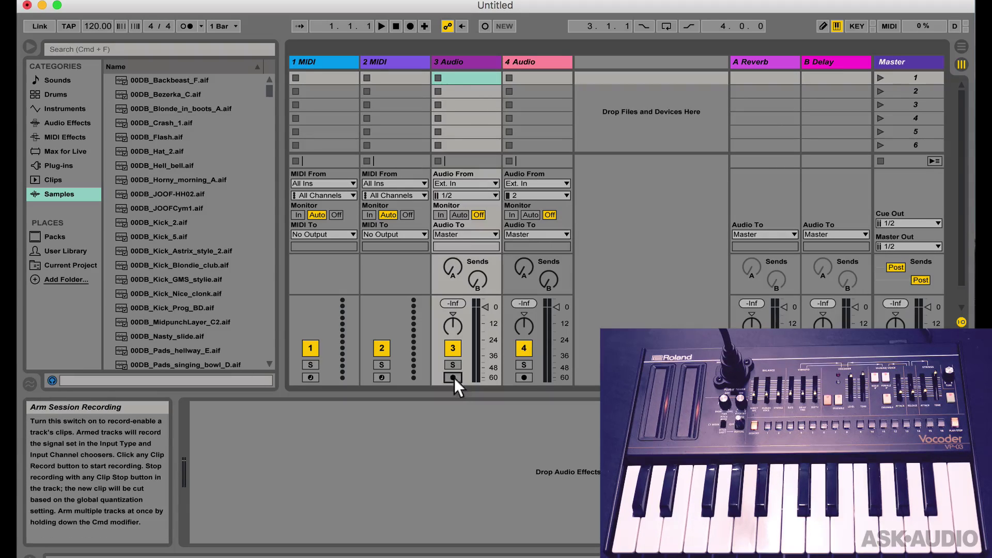
pyautogui.click(458, 214)
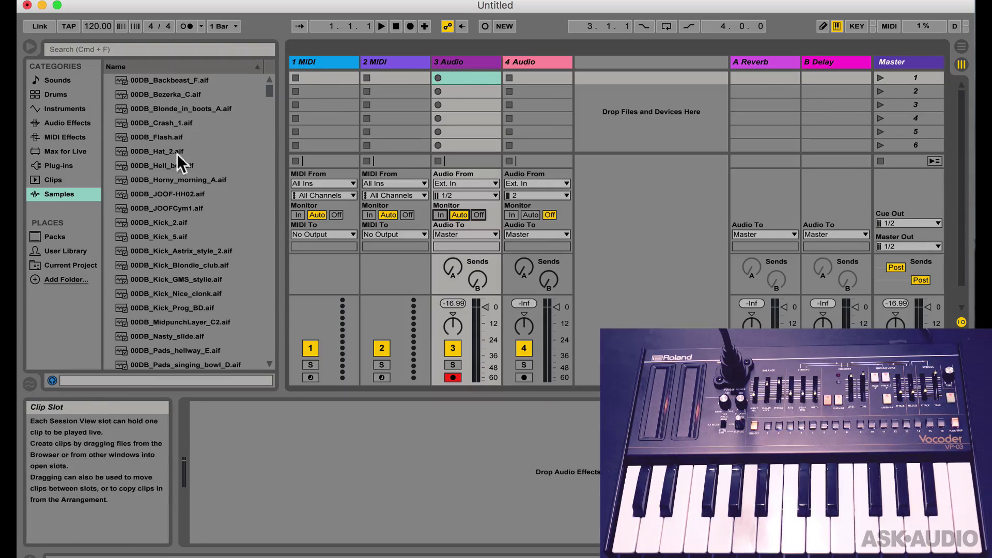
# Search 'vox', drop CI_125_Cm_Vox11.aif into track 4's first slot, and launch it
pyautogui.click(105, 52)
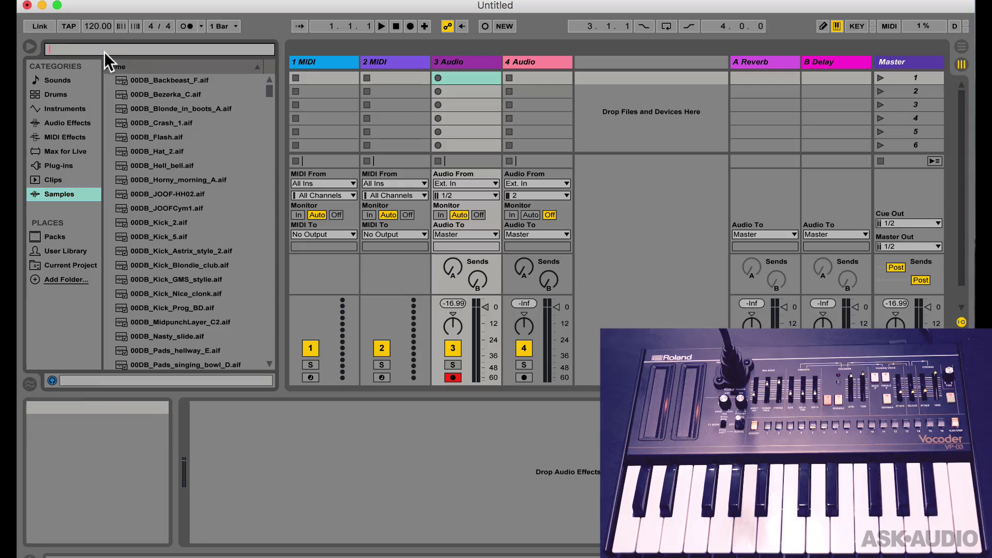
pyautogui.write('vox')
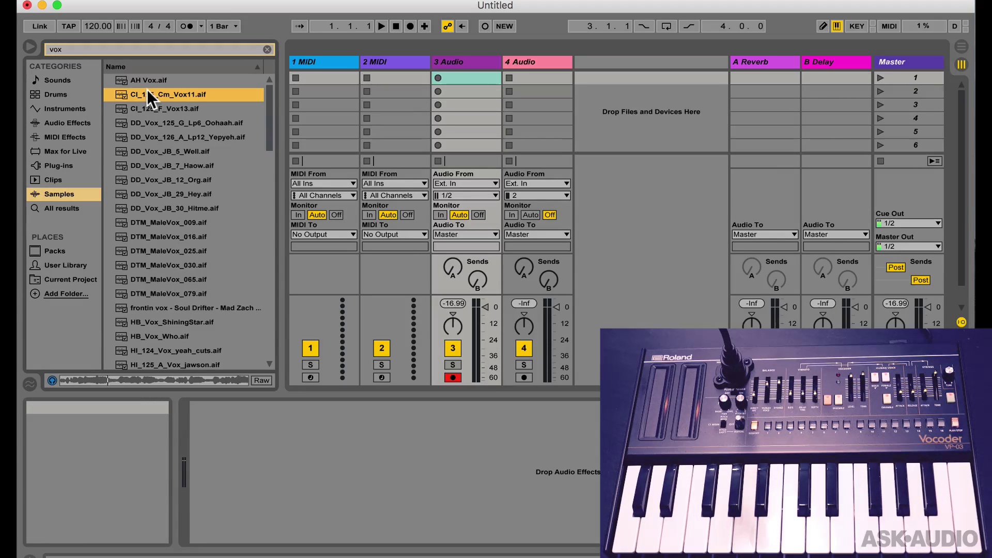
pyautogui.moveTo(146, 89); pyautogui.dragTo(526, 75)
pyautogui.click(526, 74)
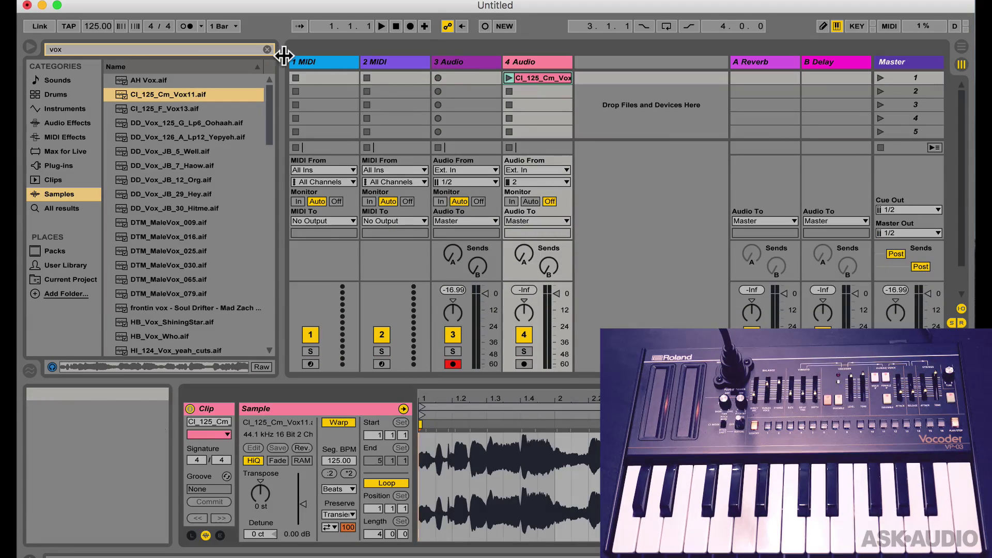
pyautogui.click(267, 49)
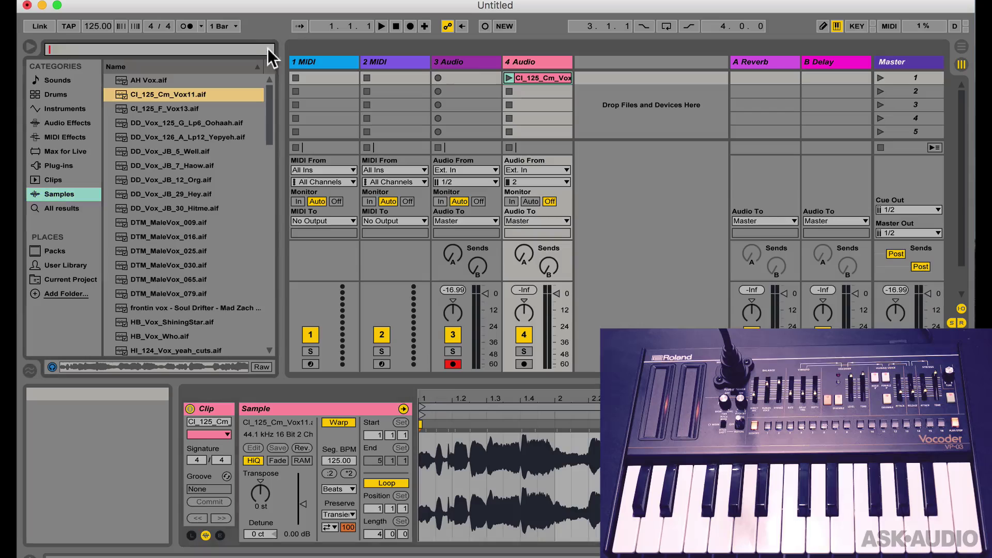
pyautogui.click(508, 77)
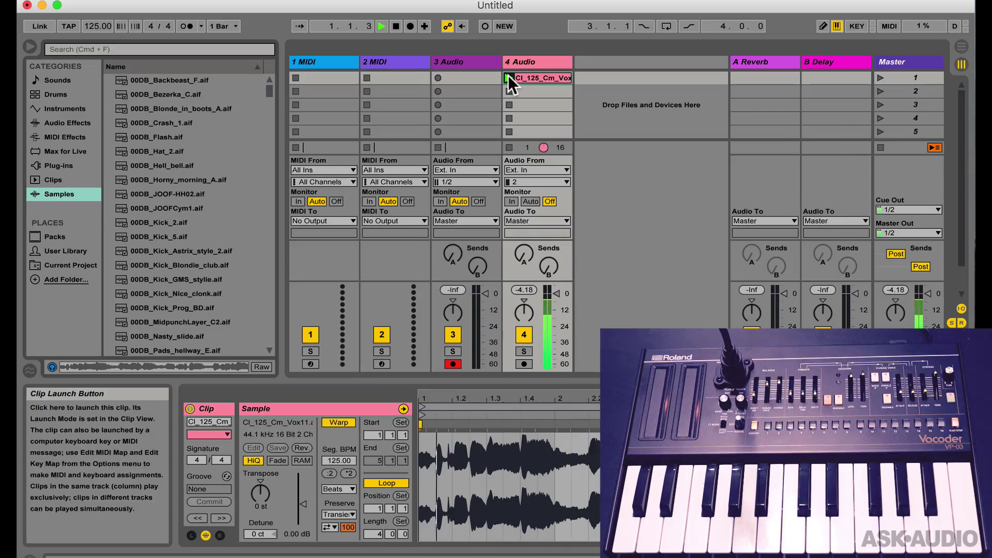
# Route track 4 Audio To Ext. Out on output channel 5
pyautogui.click(535, 221)
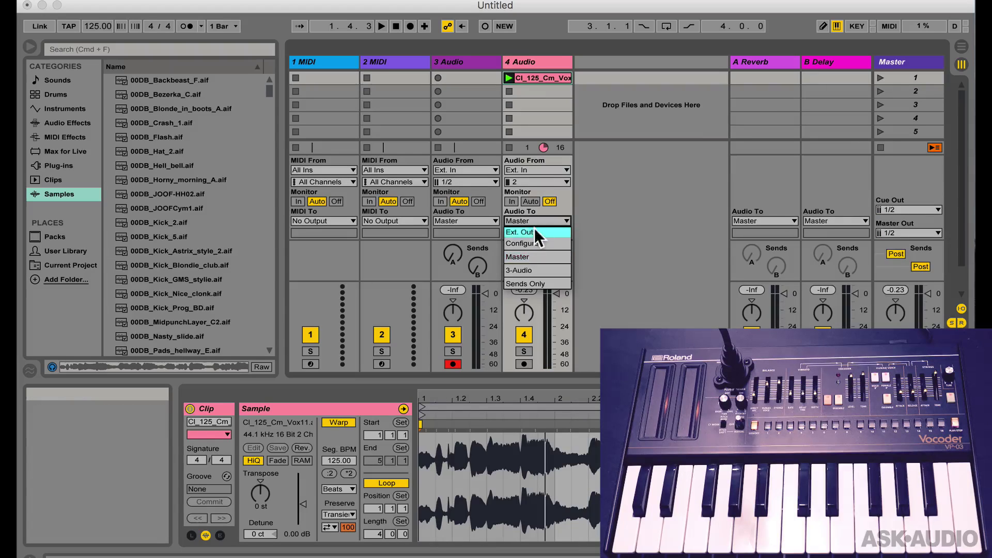
pyautogui.click(534, 232)
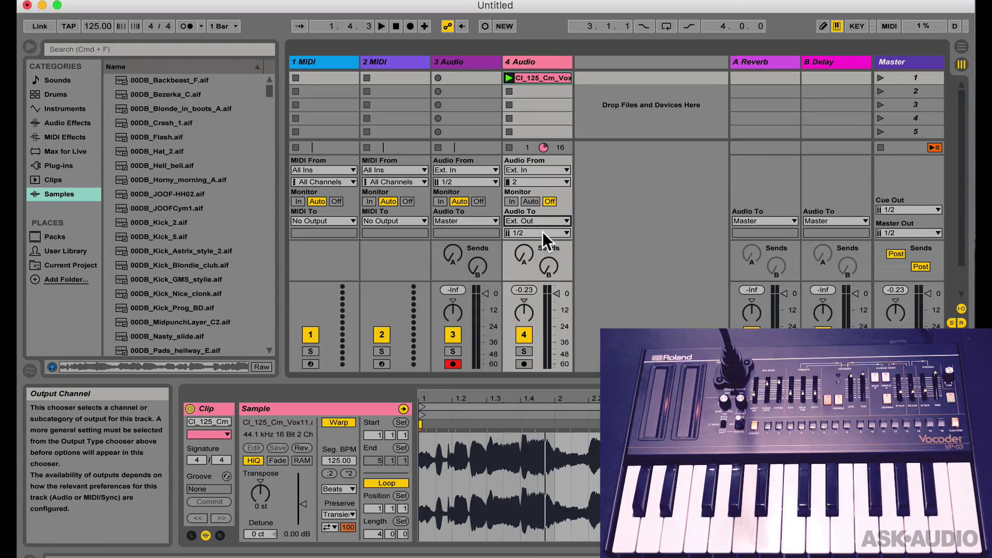
pyautogui.click(540, 232)
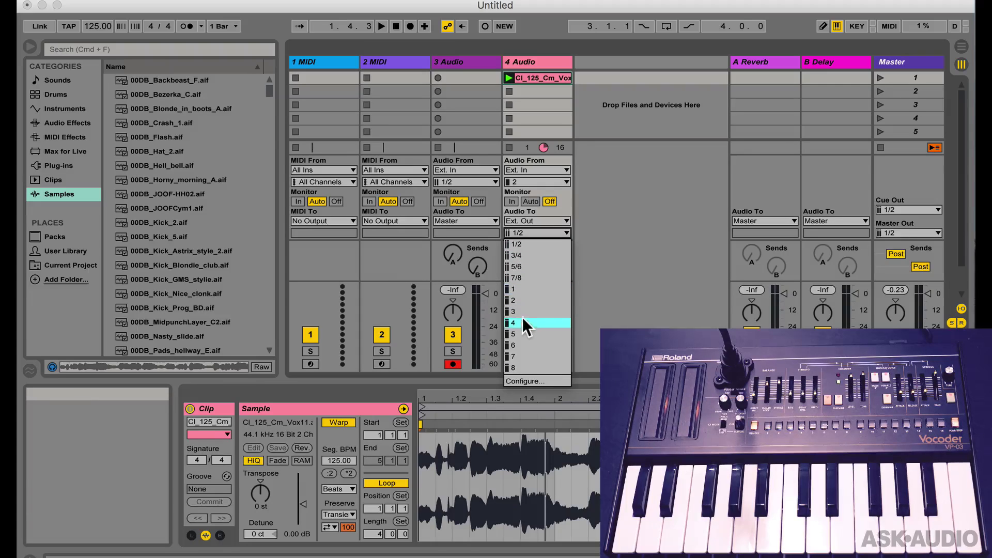
pyautogui.click(519, 334)
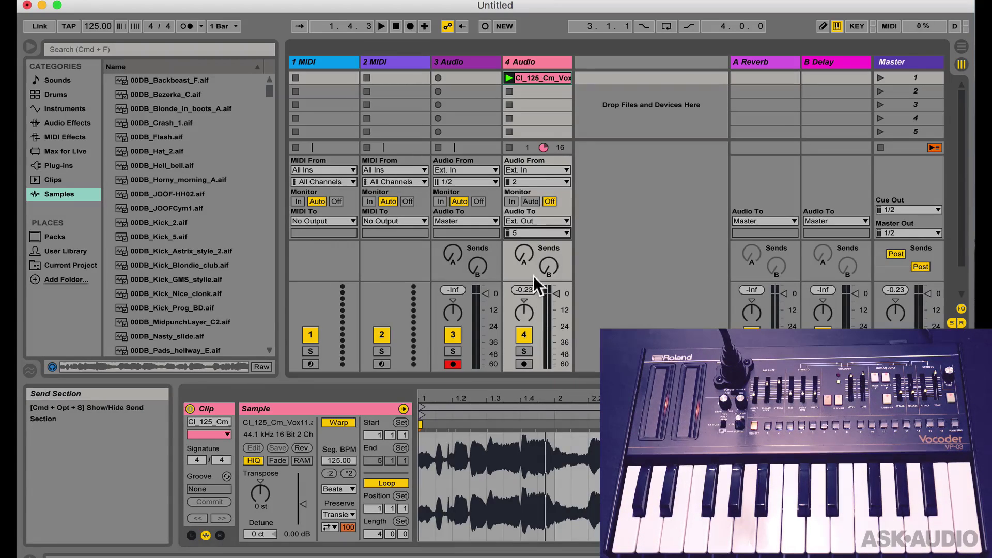
# Launch track 4's vocal clip so the vocoded signal returns on armed track 3
pyautogui.click(508, 78)
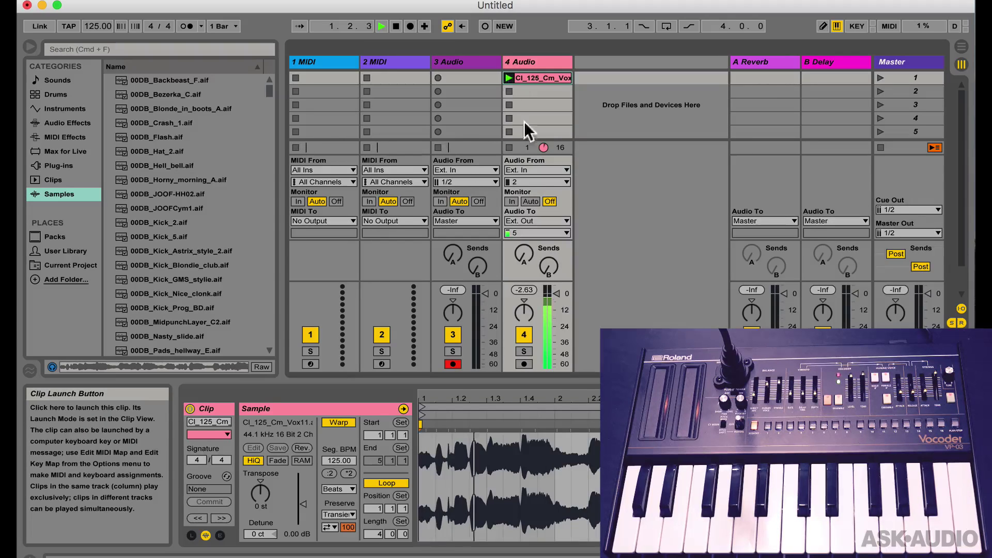